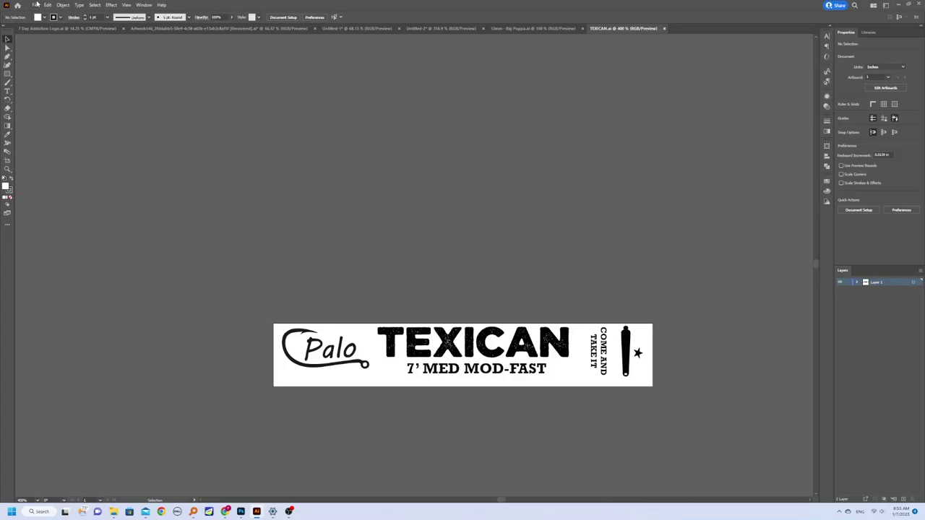
Step: Create a new document from the 3 × 0.47 in recent preset
left_click(35, 5)
left_click(46, 13)
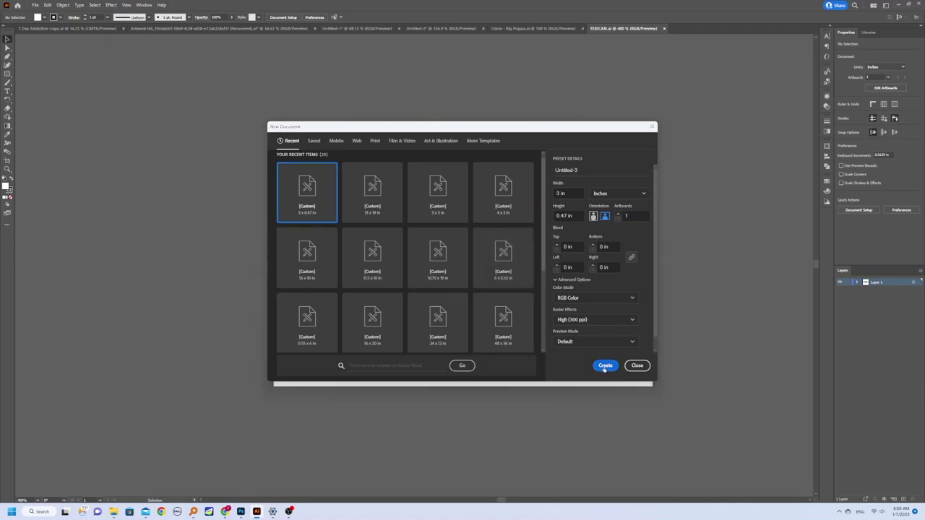
left_click(605, 365)
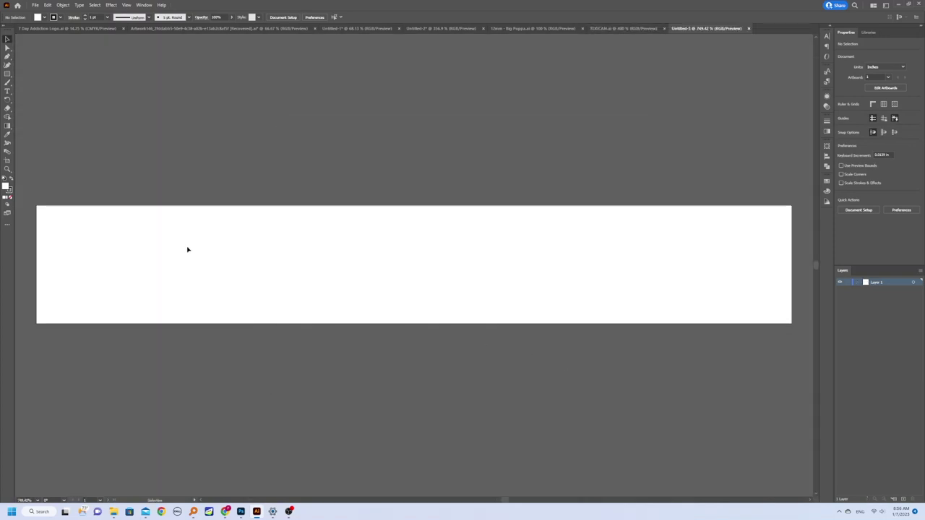
Step: Type the sample line 'TEST TEST TESt dszda;jsalksdak' above the artboard
left_click(9, 89)
left_click(280, 180)
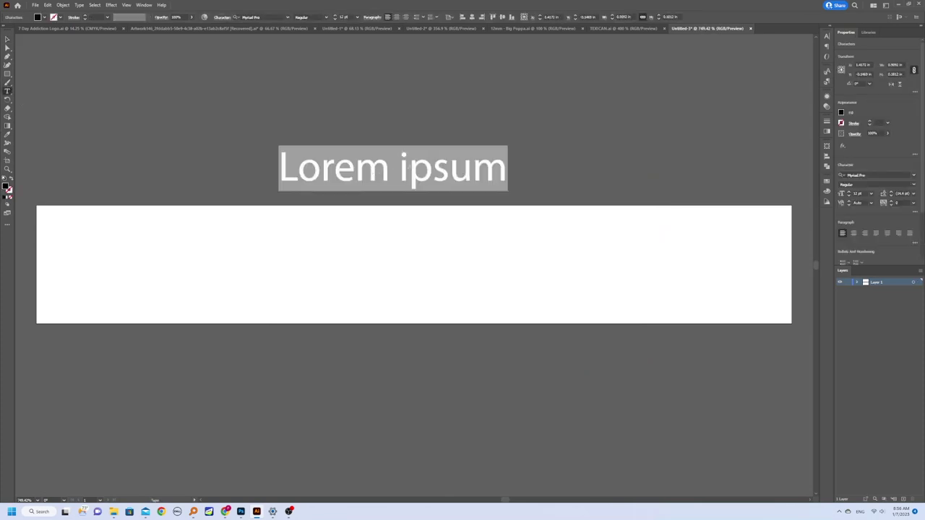
type("TEST T")
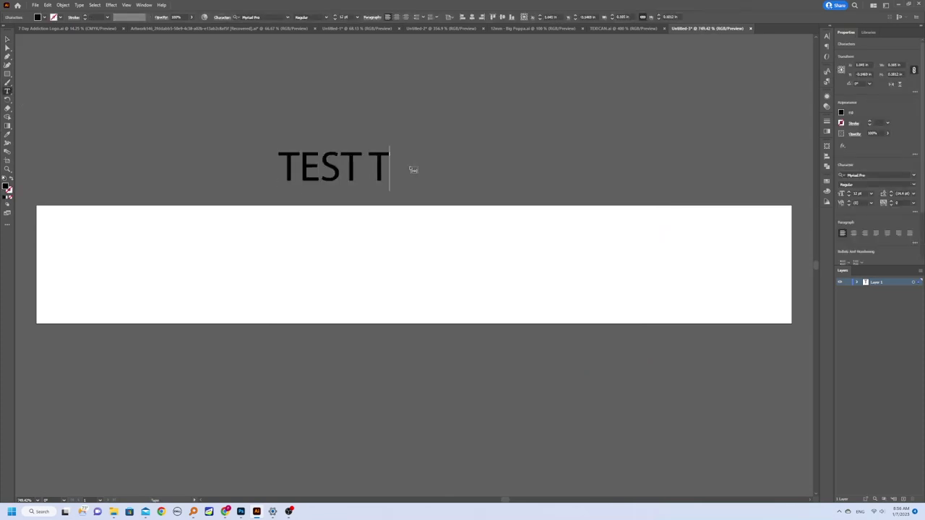
type("EST TES")
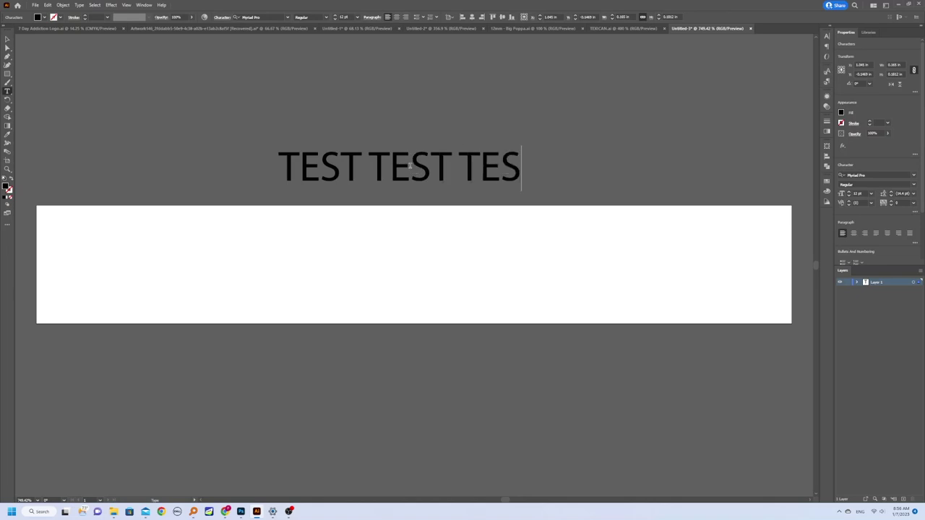
type("t dsz")
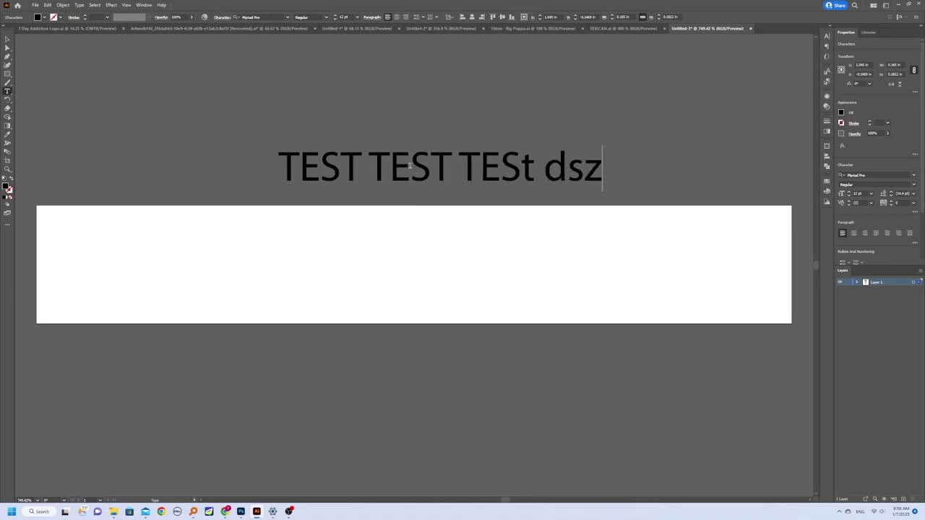
type("da;jsalksdak")
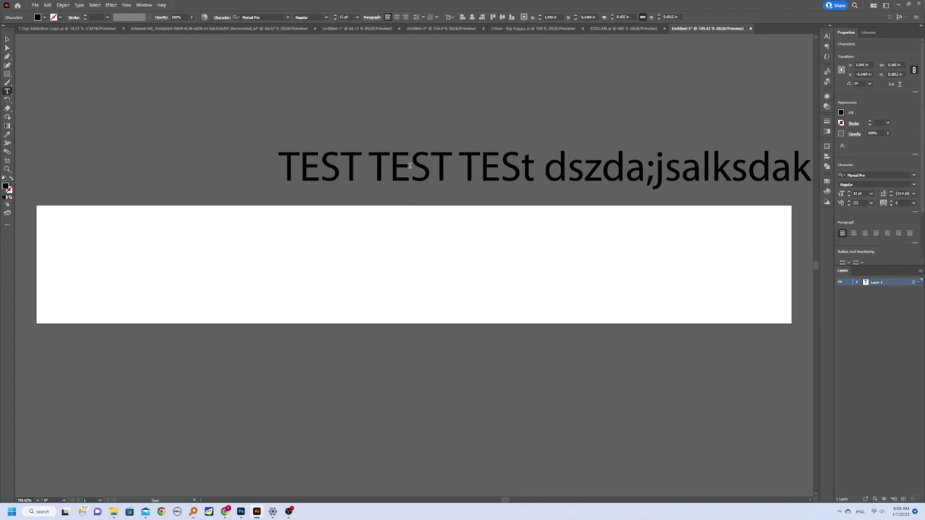
Step: Shift the text line left, stretch it wider, and reposition it above the artboard
left_click(7, 38)
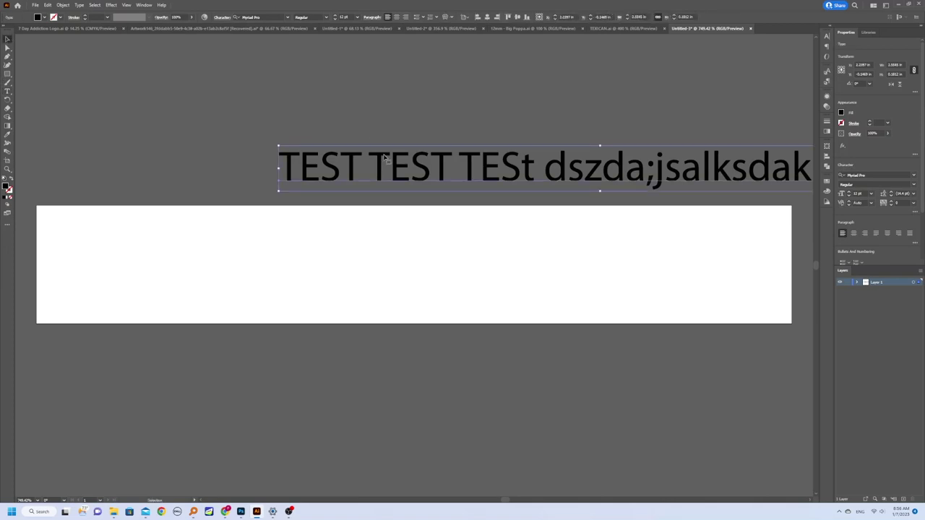
left_click_drag(385, 156, 172, 157)
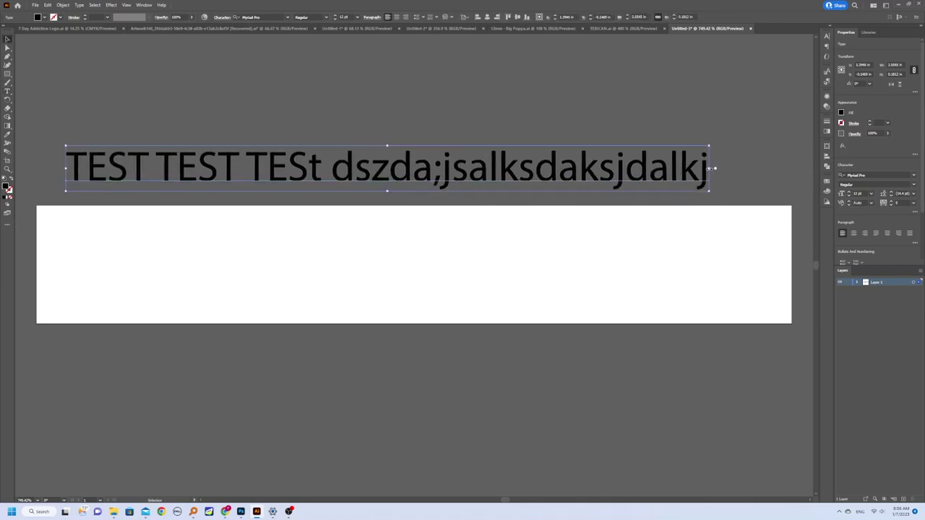
left_click_drag(709, 168, 803, 168)
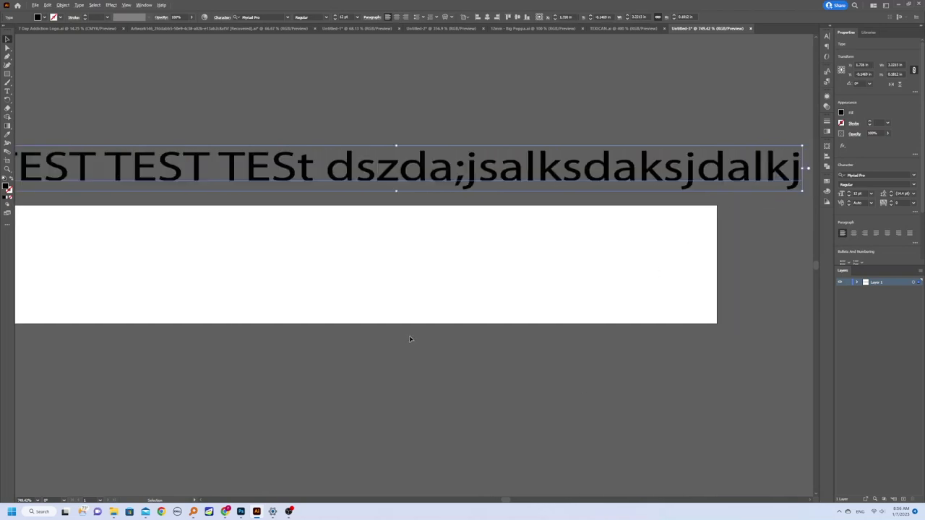
scroll(409, 339, "down", 1)
left_click_drag(267, 206, 226, 209)
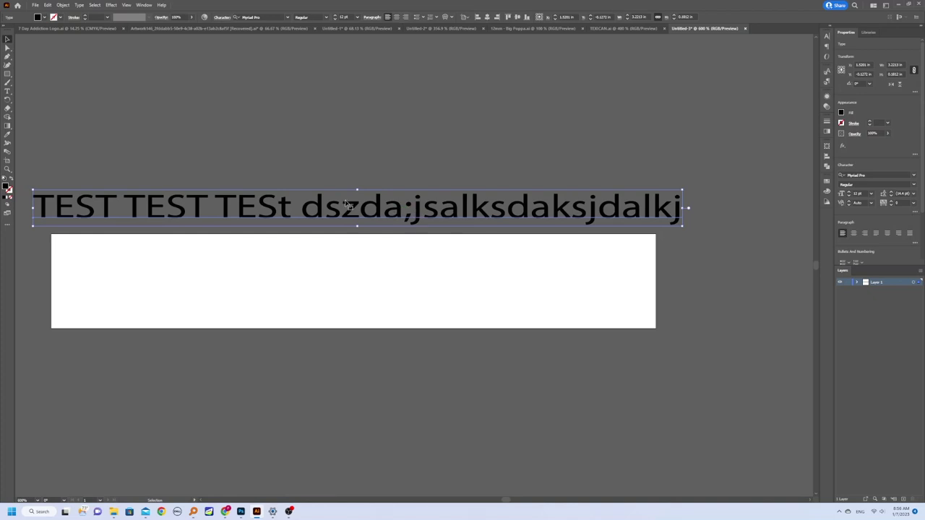
left_click_drag(460, 226, 463, 220)
Step: Duplicate the text line and move the copy above the original
key("a")
key("ctrl+v")
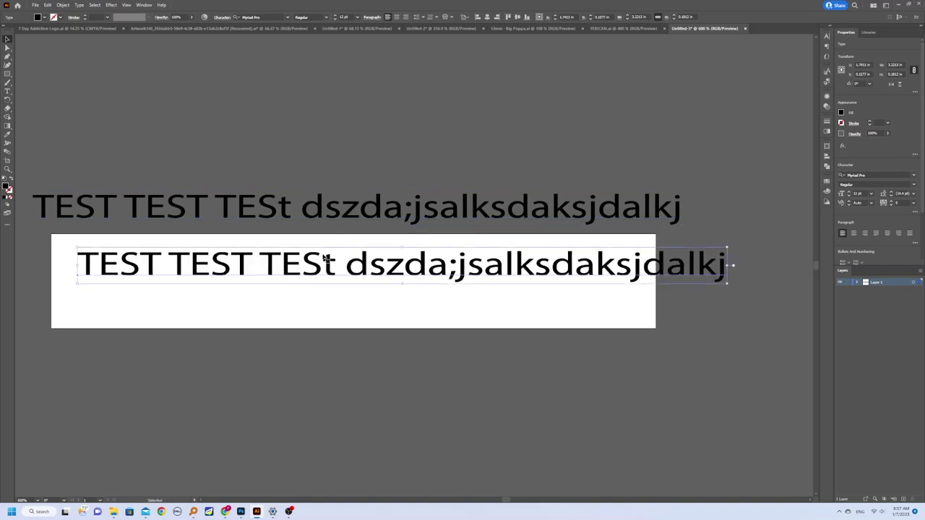
left_click_drag(327, 260, 302, 150)
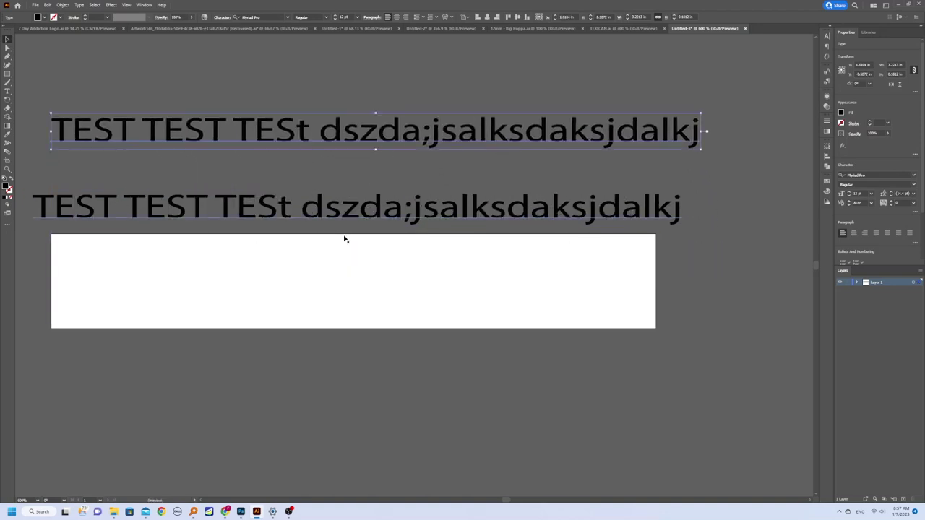
Step: Expand the lower original text line into outlined shapes with Object > Expand
left_click(434, 216)
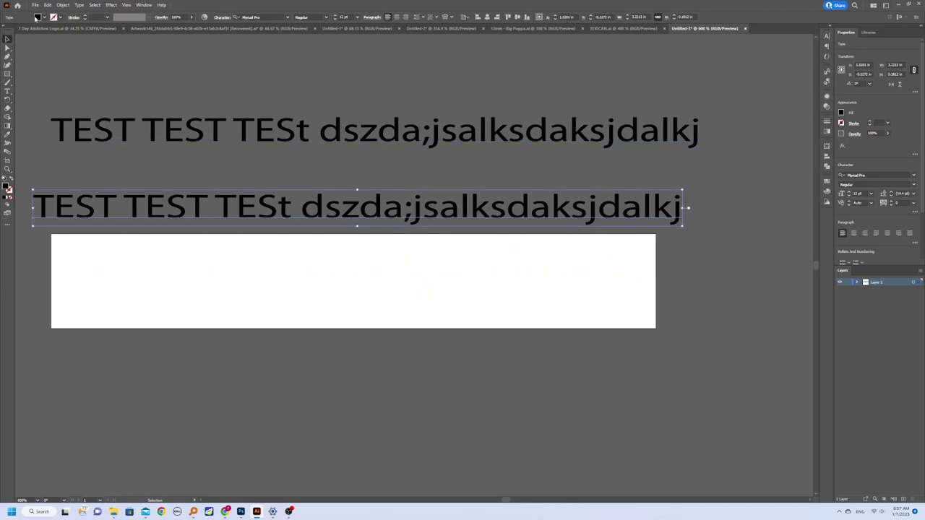
left_click(64, 5)
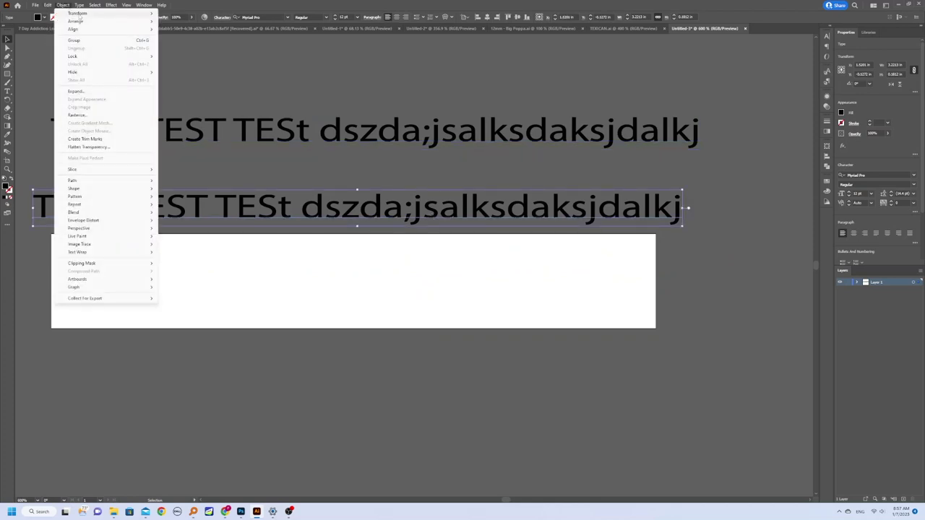
left_click(76, 91)
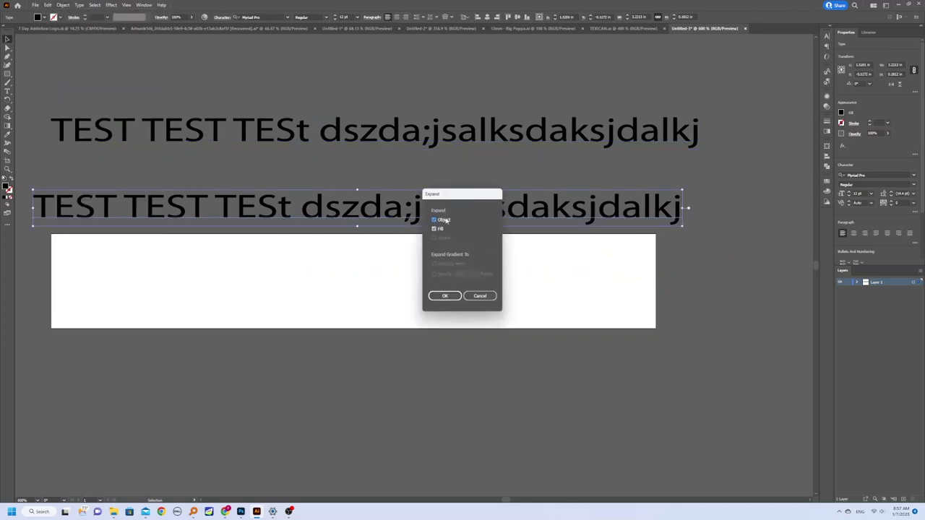
left_click(445, 295)
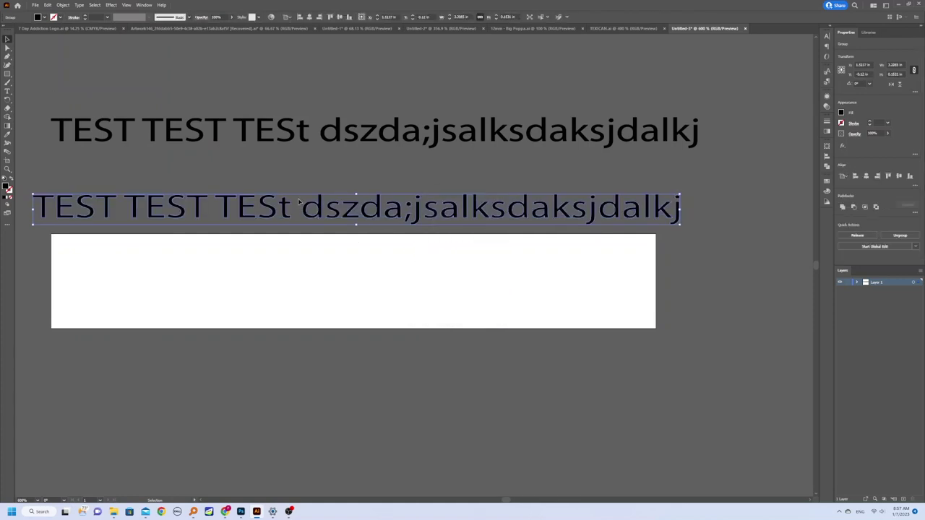
left_click(378, 175)
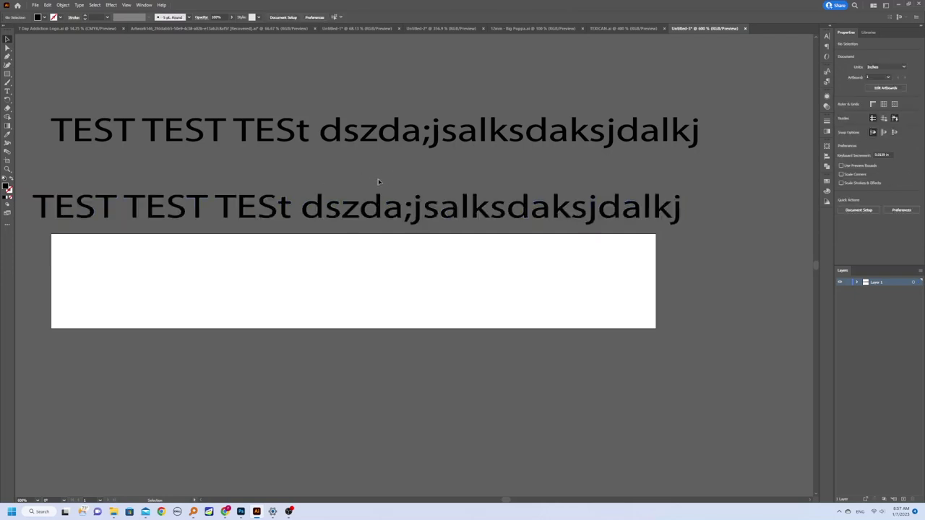
Step: Move the outlined lettering onto the artboard and centre it vertically
left_click_drag(308, 207, 384, 257)
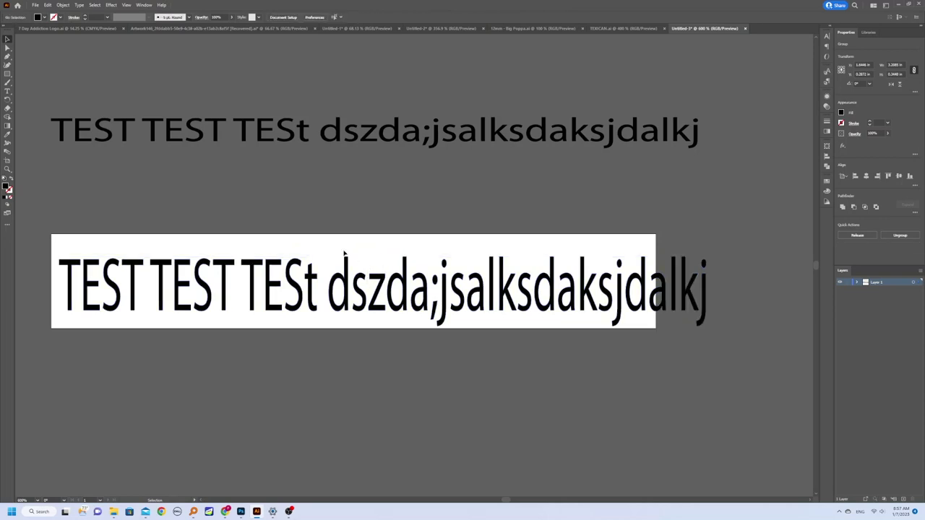
left_click(346, 278)
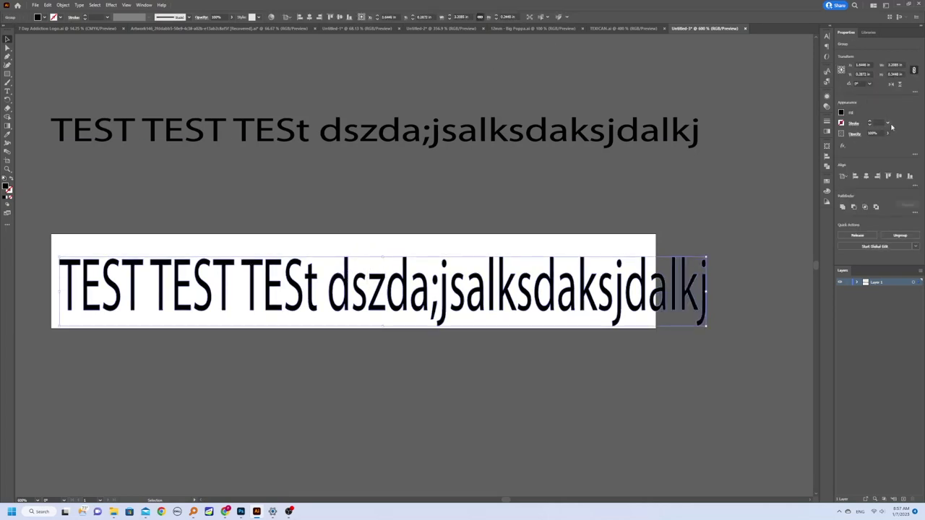
left_click(899, 175)
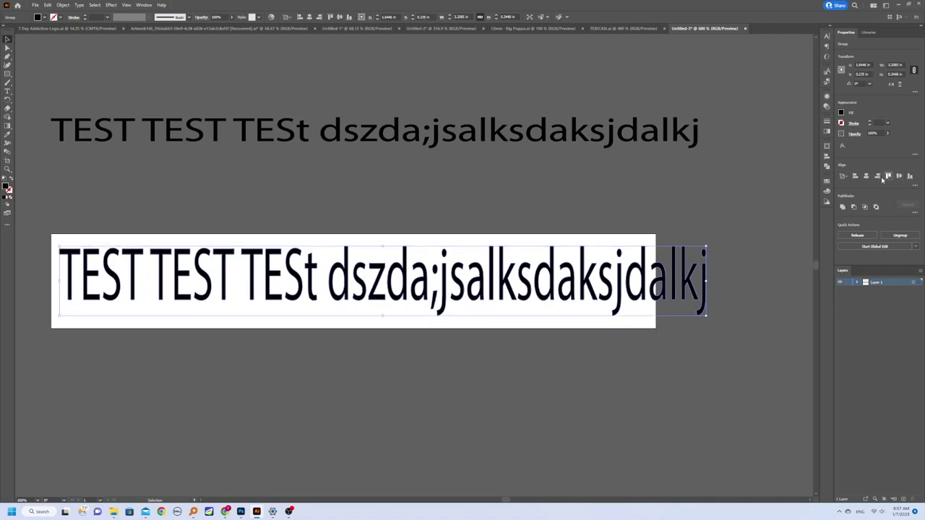
left_click(165, 215)
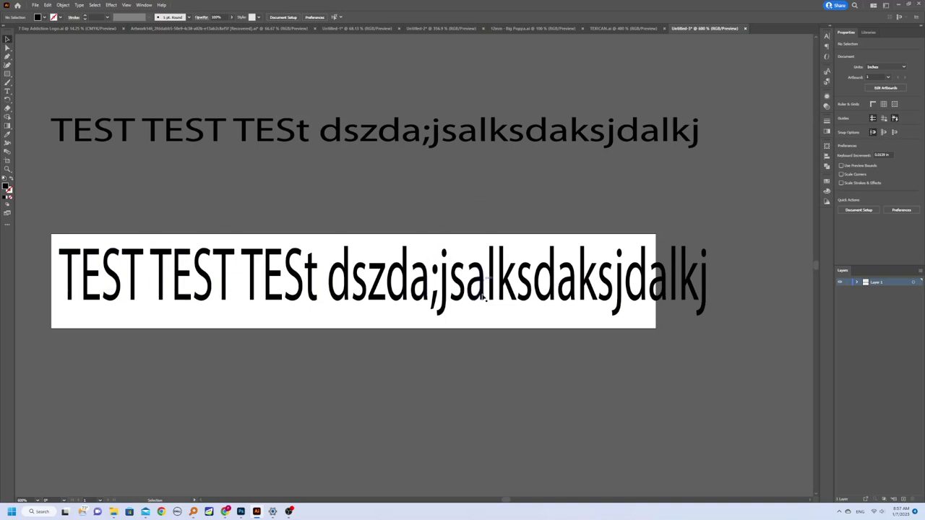
Step: Drag the artboard's right edge outward until the whole outlined line fits
left_click(7, 161)
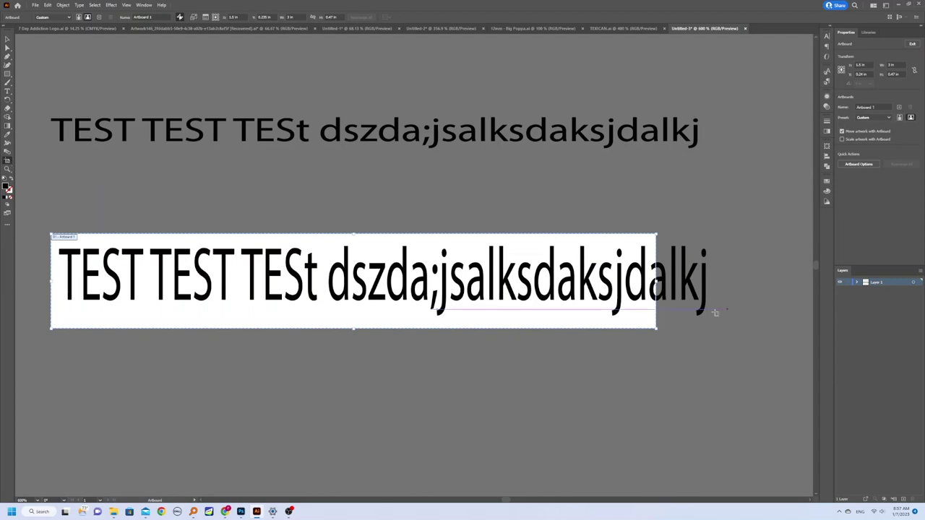
left_click_drag(658, 283, 716, 285)
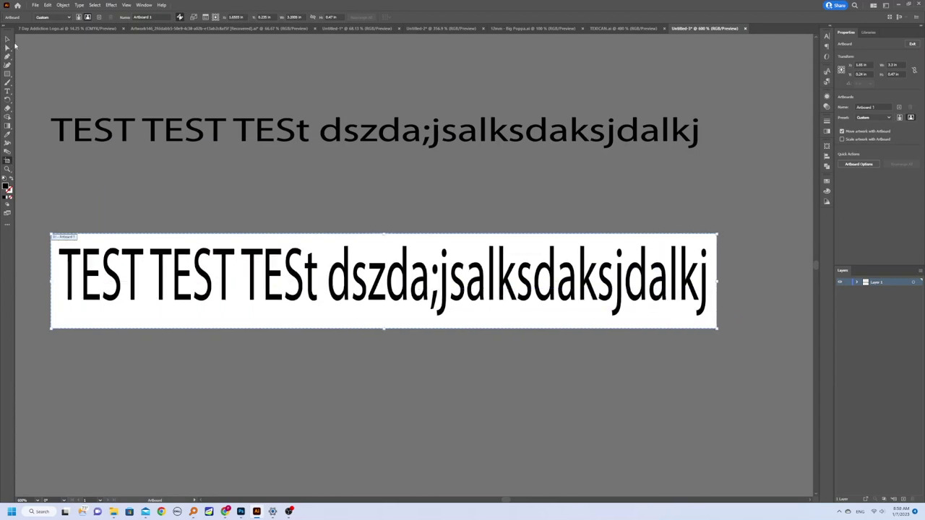
left_click(7, 40)
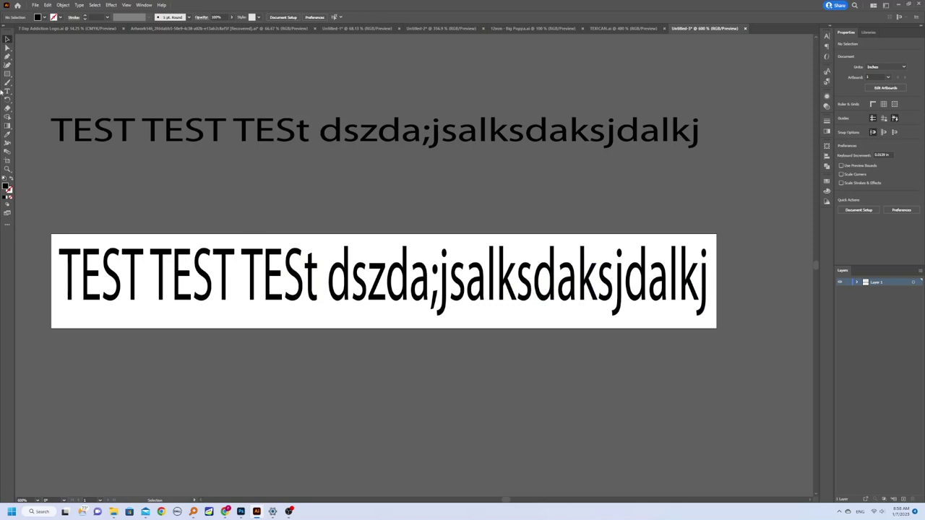
left_click(35, 6)
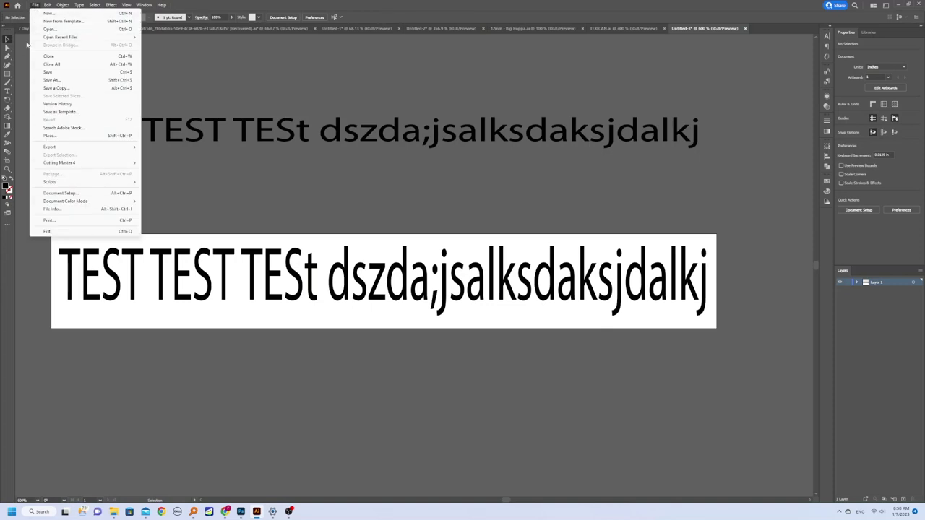
Step: In the Print dialog, pick EPSON LW-PX800 from the printer list
left_click(80, 220)
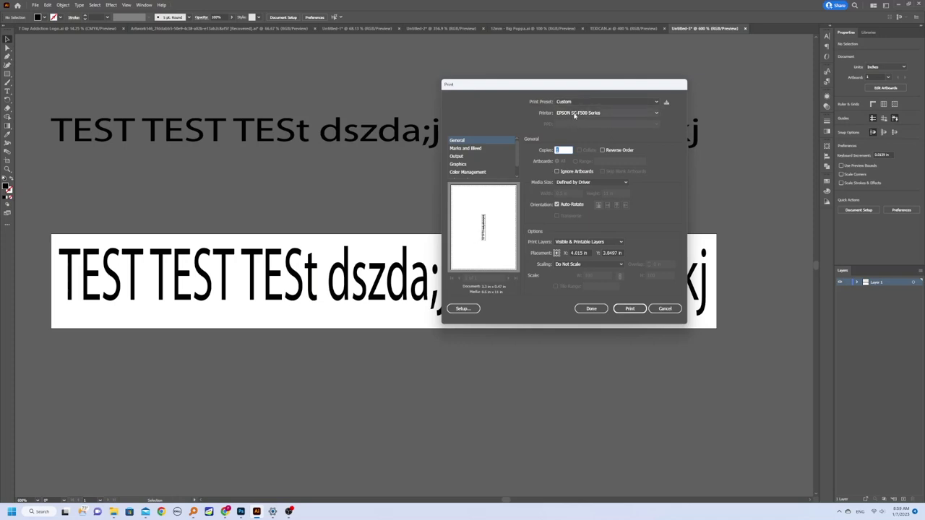
left_click(575, 114)
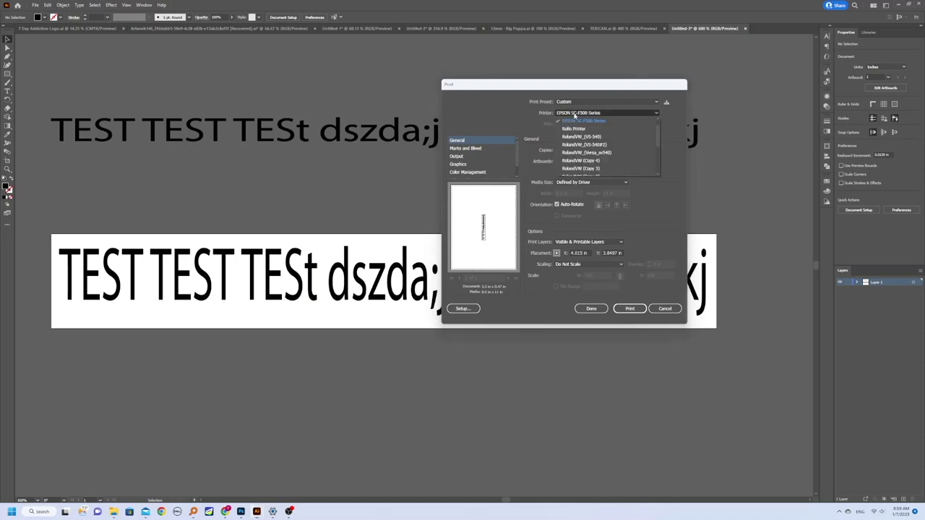
scroll(575, 135, "down", 2)
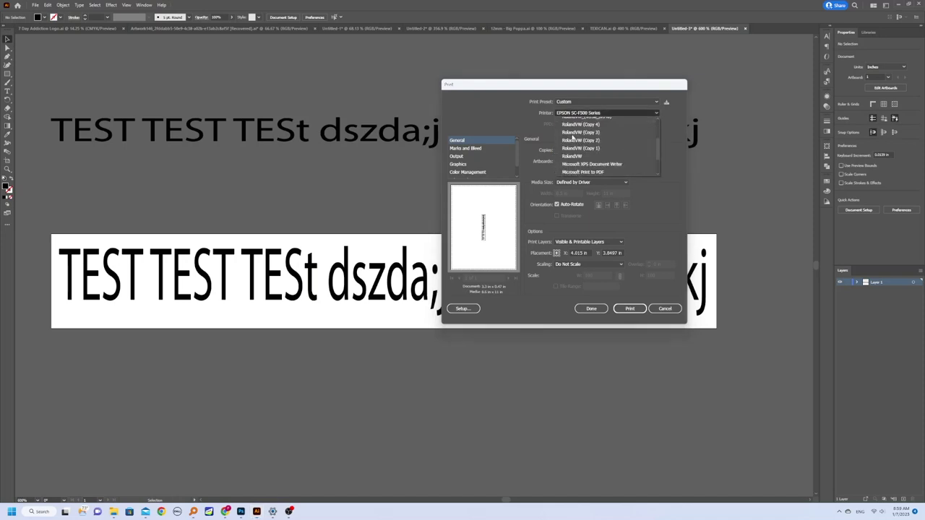
scroll(577, 145, "up", 3)
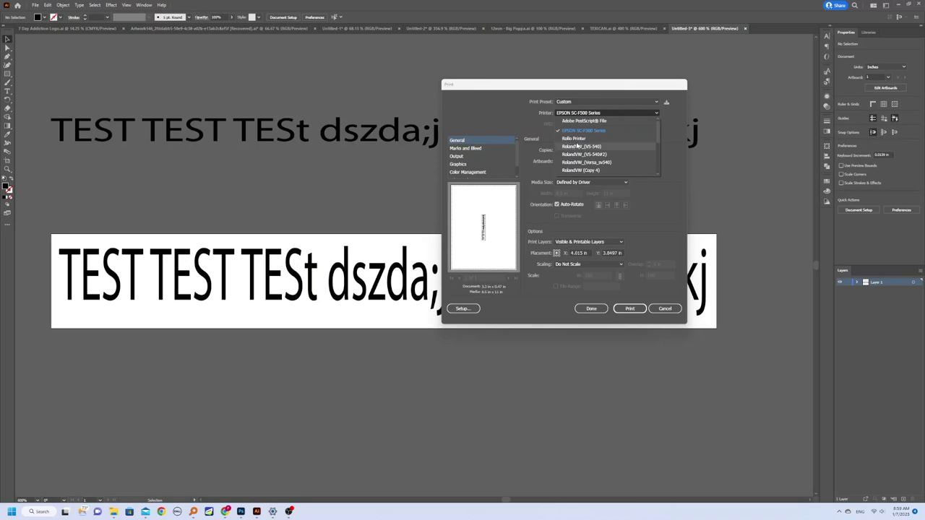
scroll(577, 147, "down", 3)
scroll(579, 158, "down", 2)
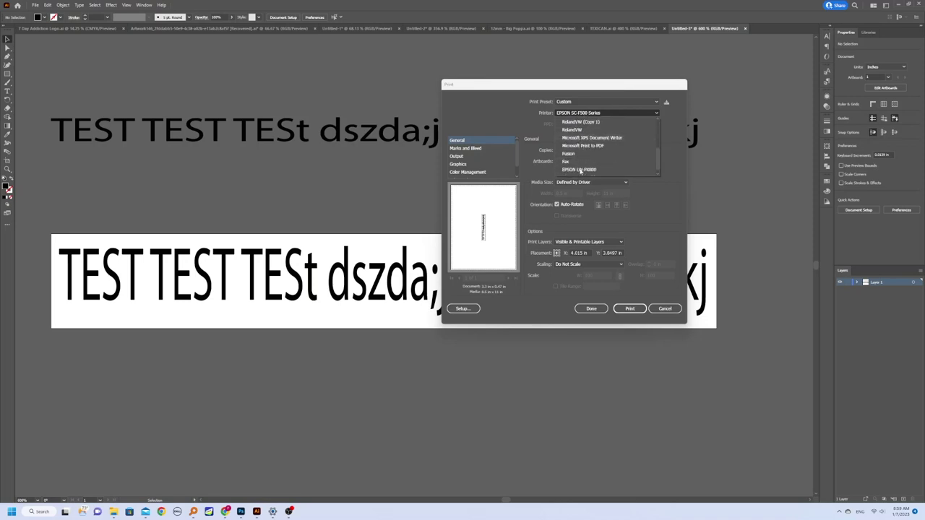
left_click(579, 171)
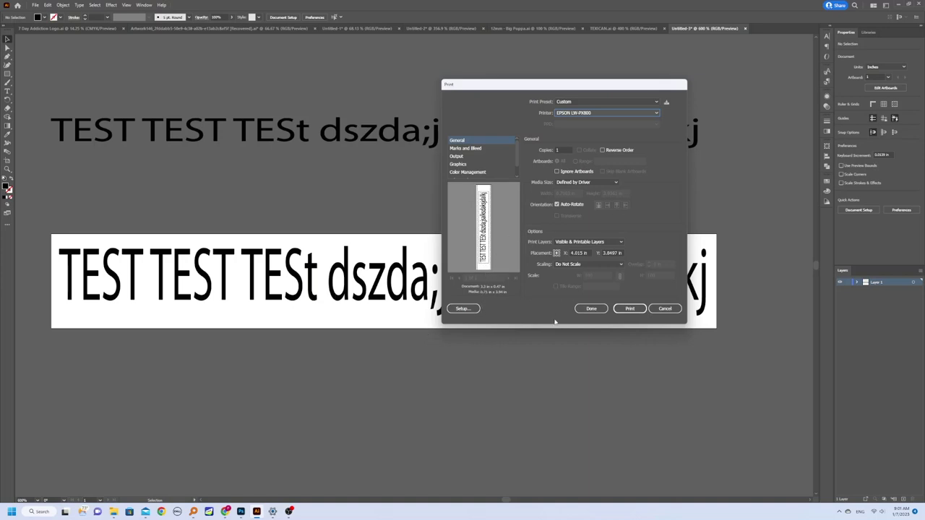
Step: Select EPSON LW-PX800 as the printer in the Windows print Setup dialog
left_click(462, 309)
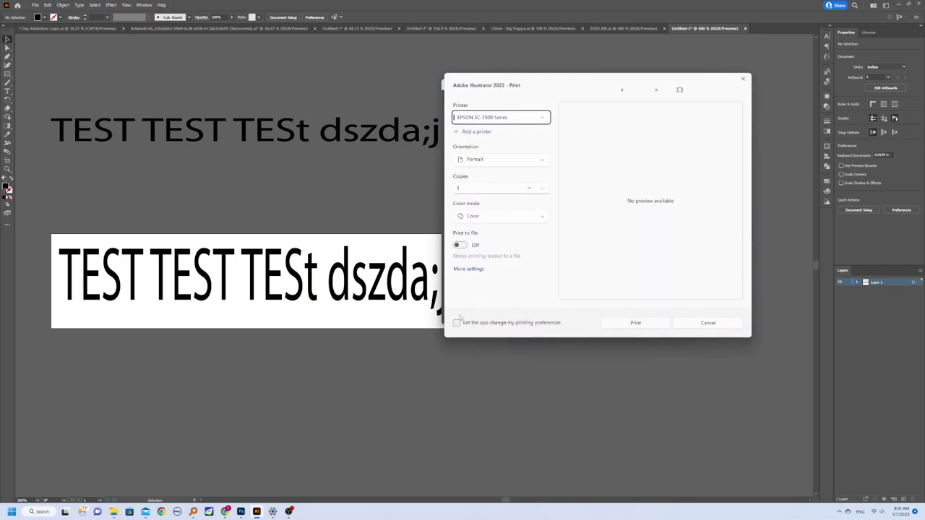
left_click(486, 118)
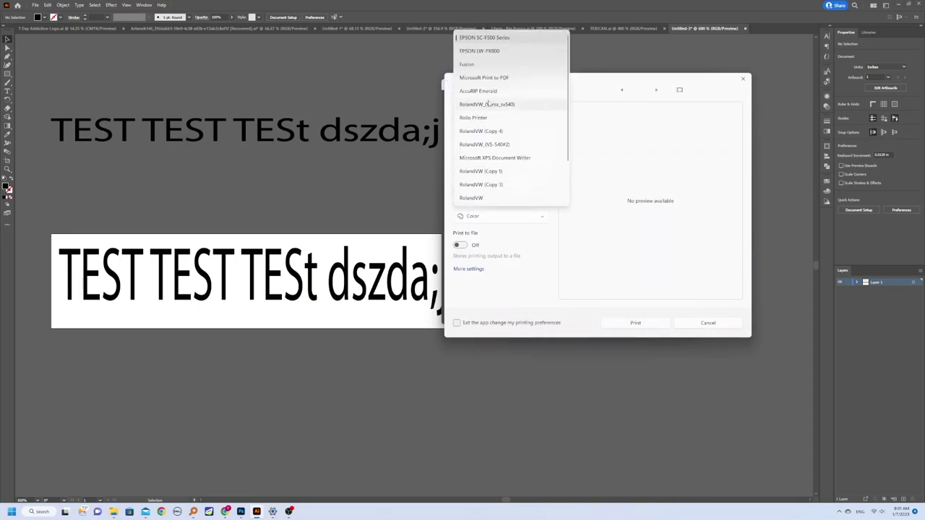
left_click(479, 51)
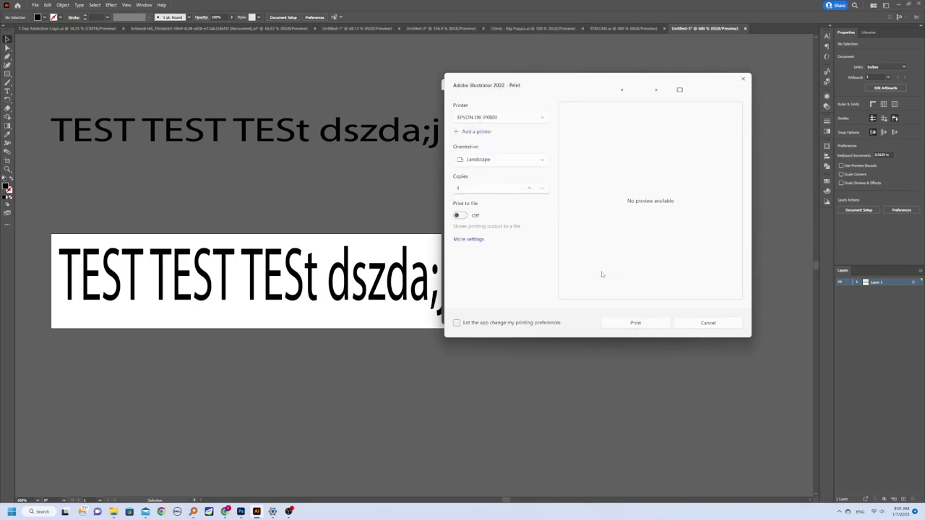
Step: Set the EPSON preferences to 12mm (1/2") tape, 3 in tape length, auto-cut off
left_click(470, 239)
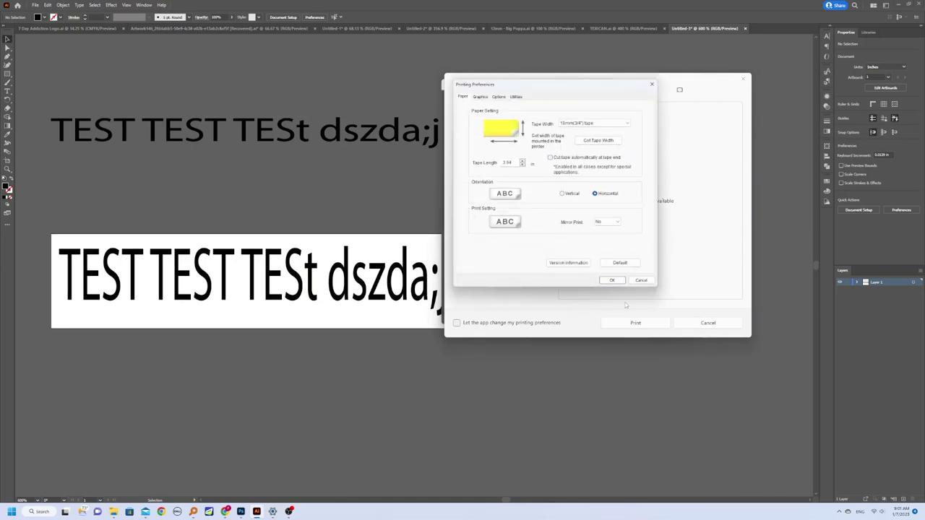
left_click(571, 124)
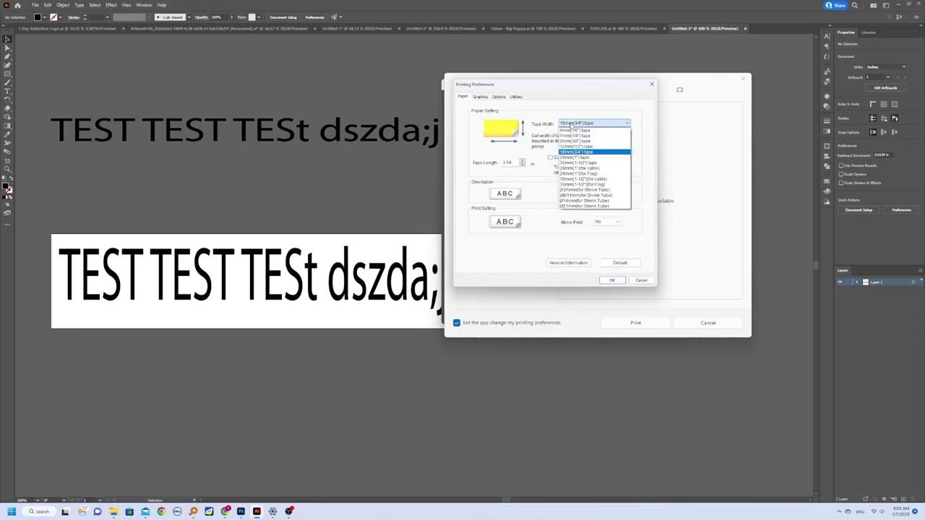
left_click(565, 146)
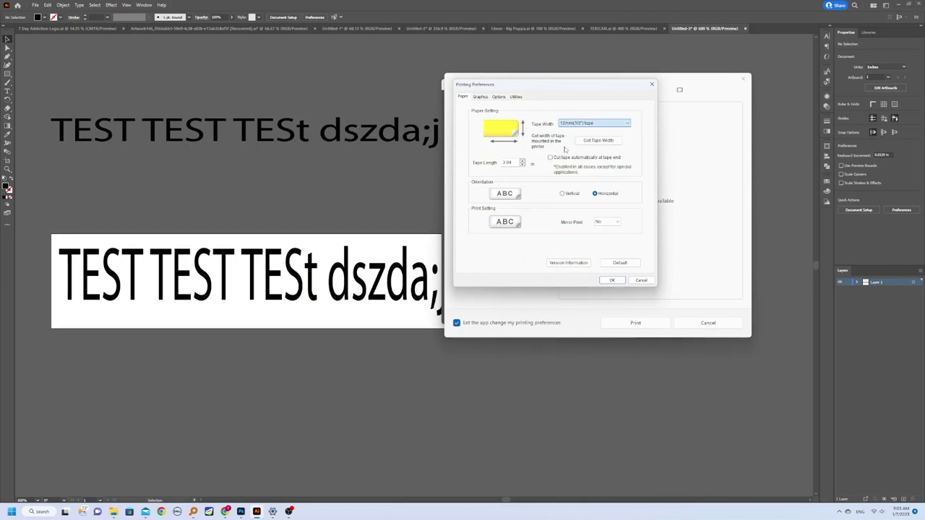
double_click(516, 162)
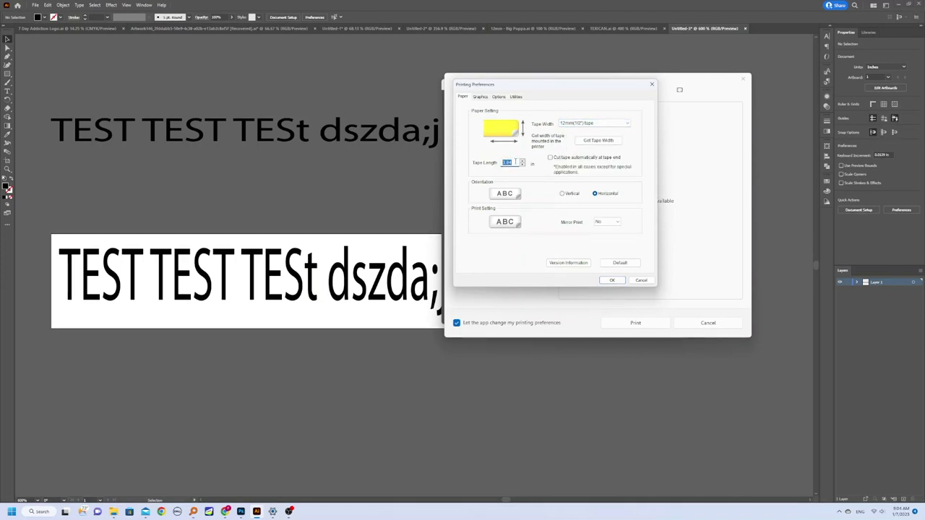
type("3.3")
left_click(550, 158)
left_click(550, 157)
double_click(508, 163)
type("3")
left_click(611, 281)
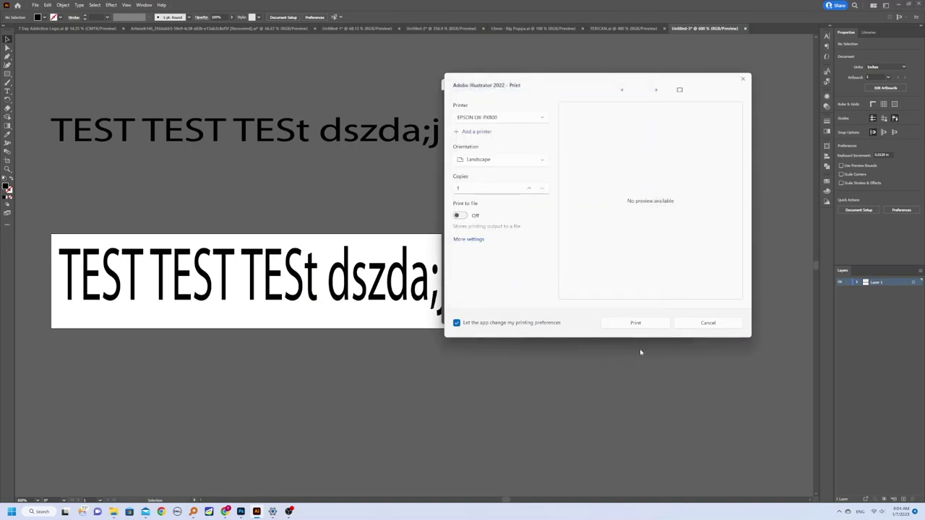
Step: Accept the printer setup, close Print with Done, and reopen File > Print
left_click(649, 325)
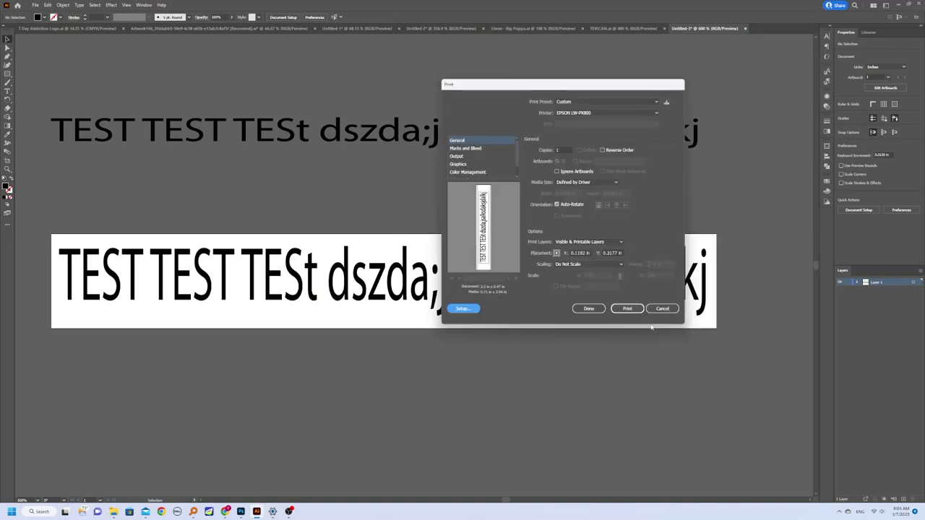
left_click(586, 310)
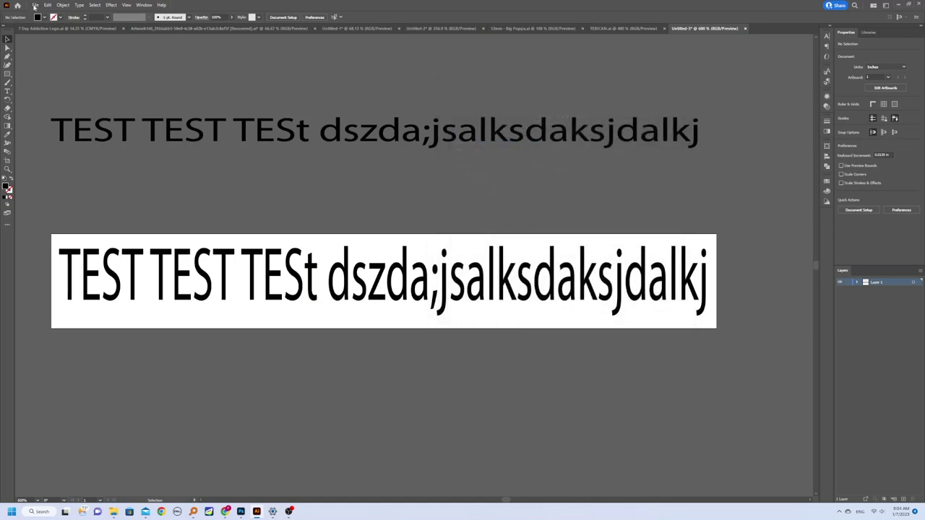
left_click(35, 5)
left_click(86, 221)
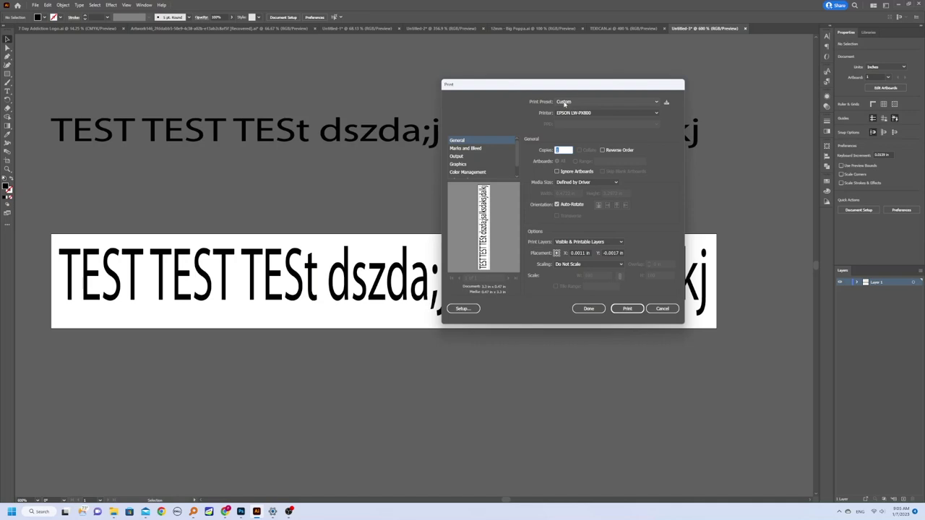
Step: Save the current print settings as the preset '12mm Custom Rod Decal'
left_click(666, 102)
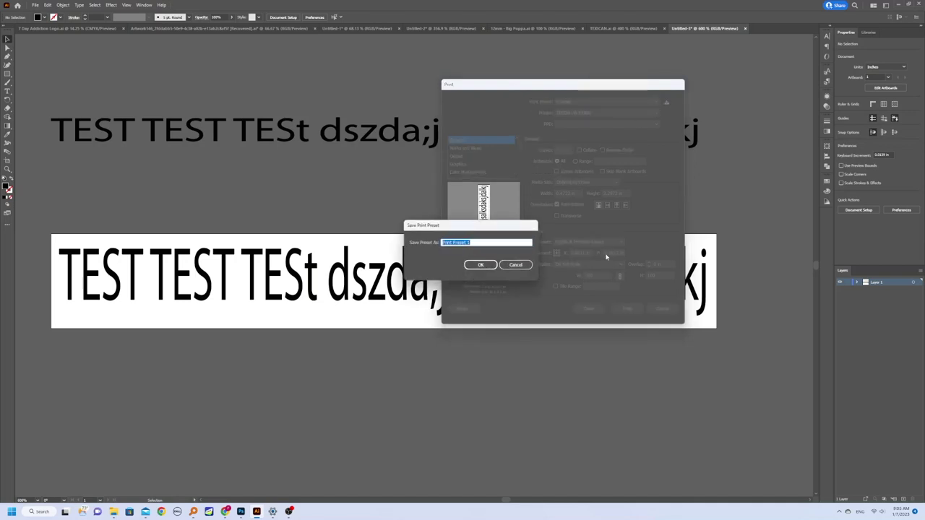
type("1")
type("2mm")
type(" Custom")
type(" Rod (3")
left_click(480, 264)
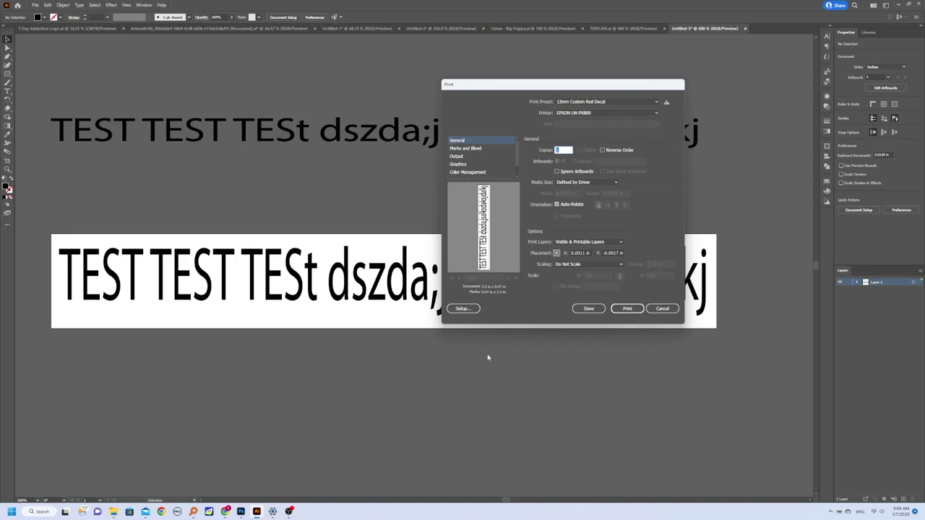
Step: Leave printing, nudge the lower text group down, and return to Print with the 12mm Custom Rod Decal preset
left_click(662, 309)
left_click(410, 293)
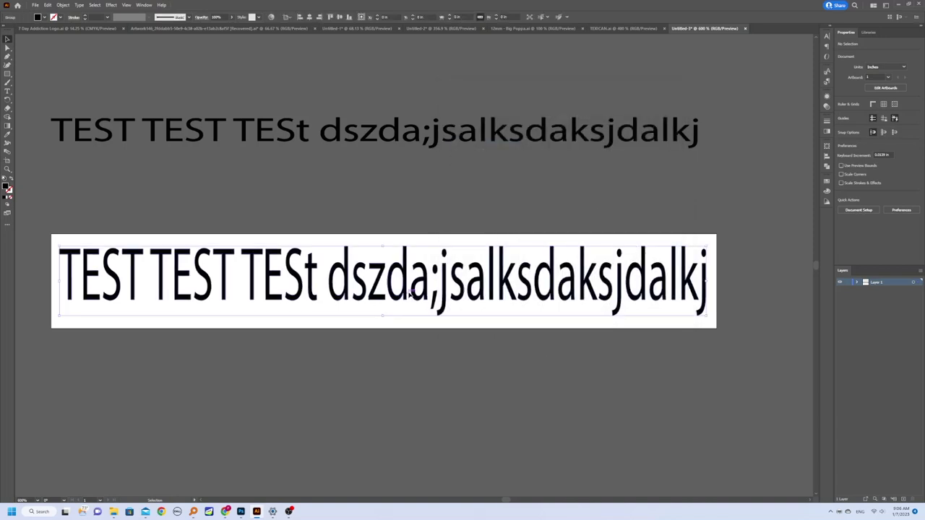
key("Down")
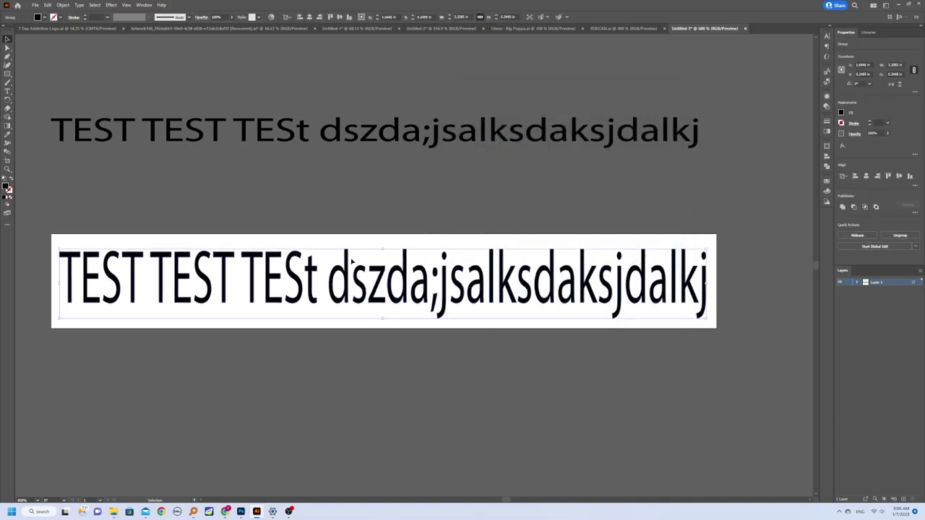
left_click(47, 5)
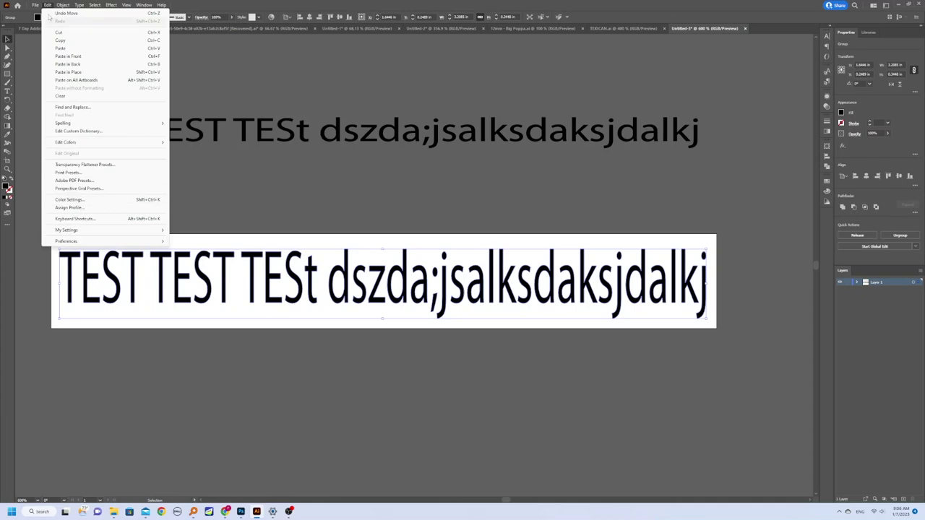
left_click(72, 226)
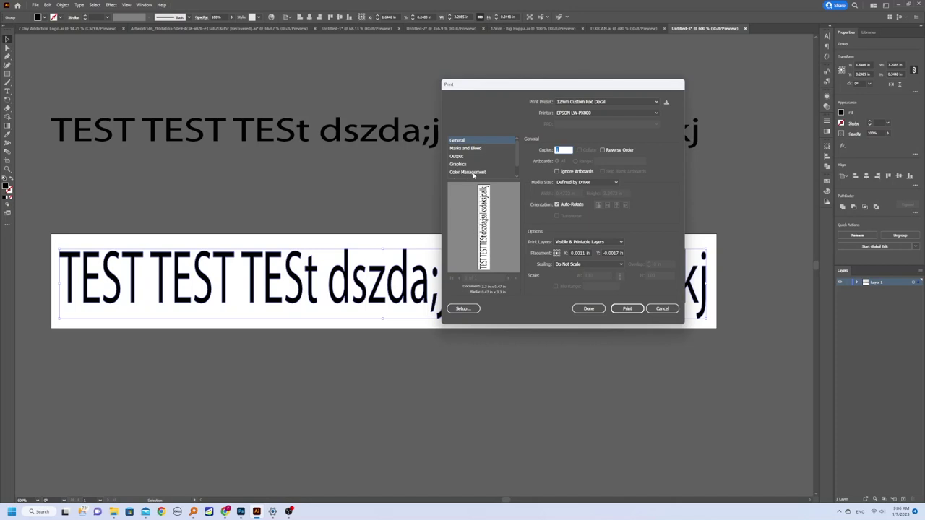
Step: Send the Untitled-3 decal to the EPSON LW-PX800 using the '12mm Custom Rod Decal' preset
left_click(626, 309)
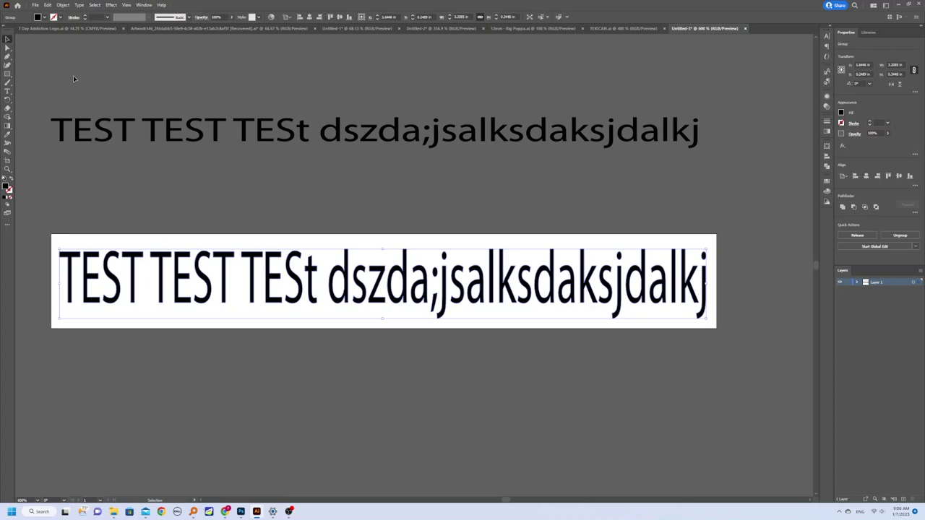
left_click(35, 5)
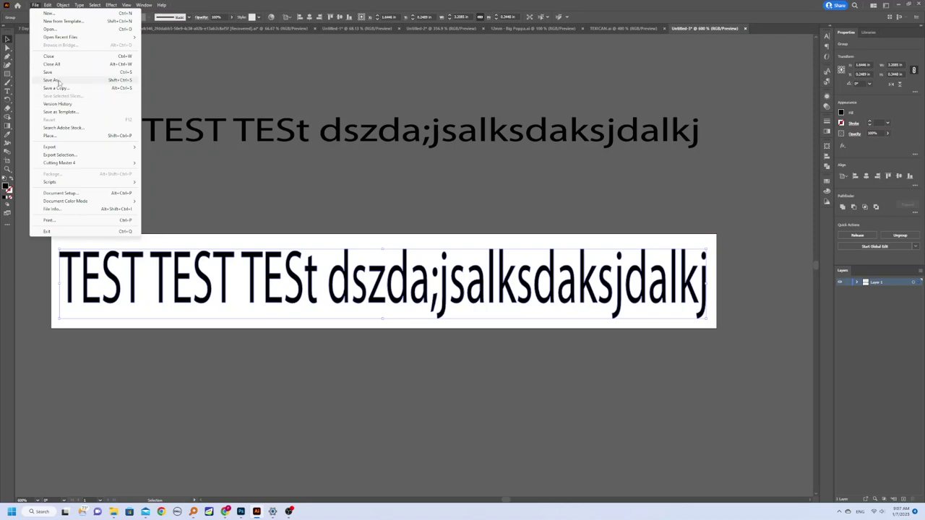
Step: Start Save As and choose saving to this computer instead of a cloud document
left_click(58, 82)
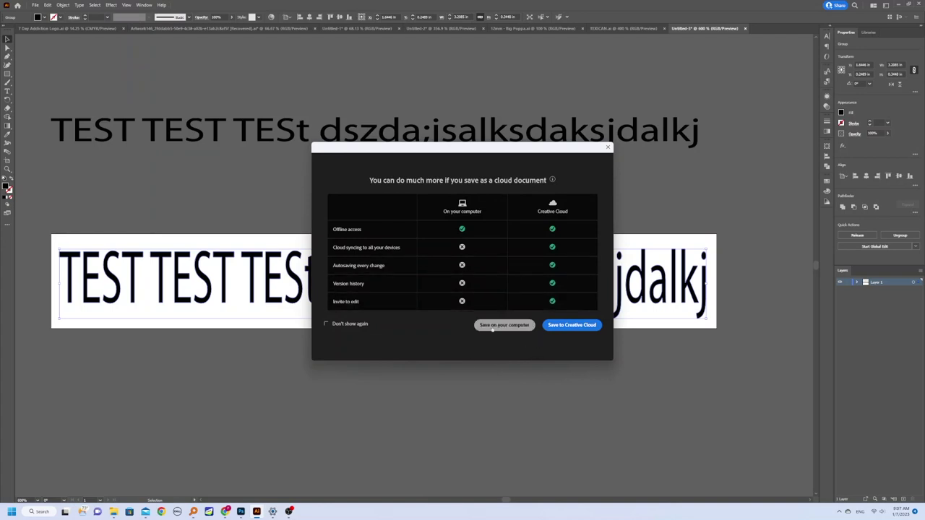
left_click(492, 326)
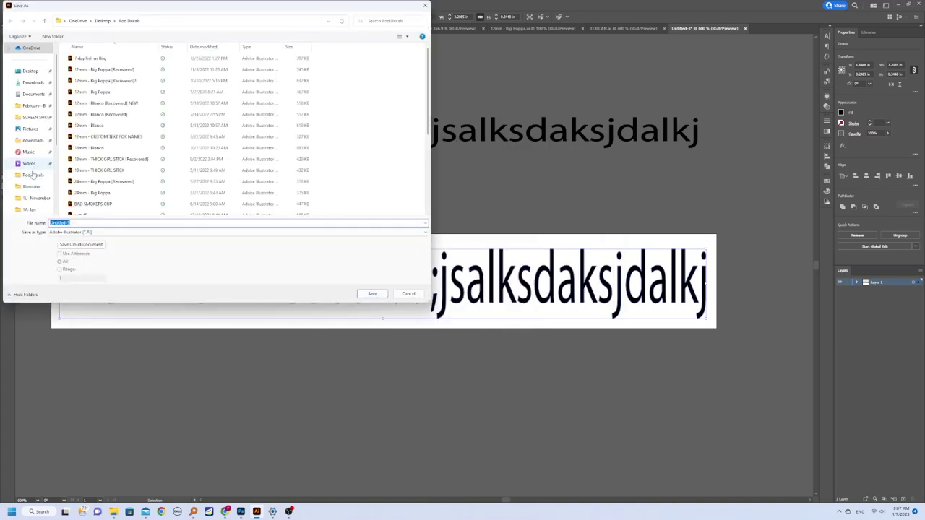
Step: In the Rod Decals folder, rename the file from Untitled-3 to '12mm - Custom'
left_click(31, 175)
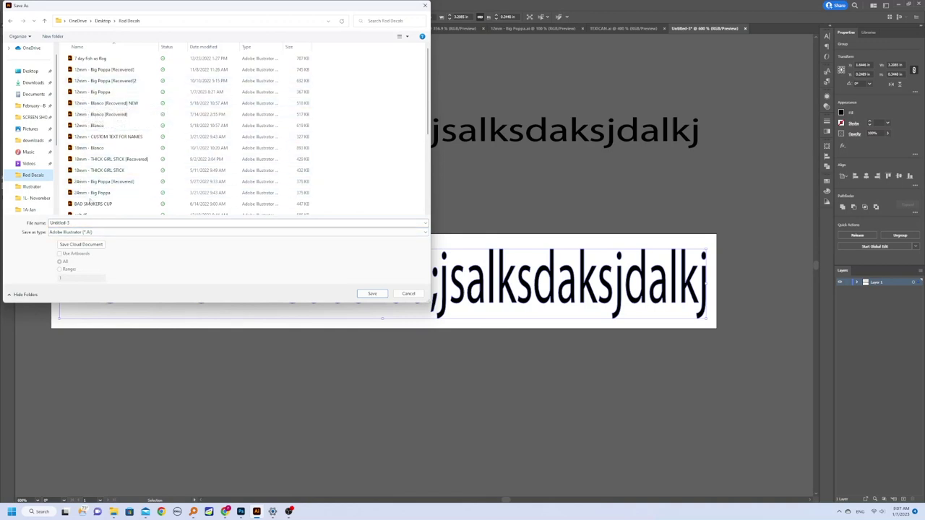
double_click(79, 223)
type("12")
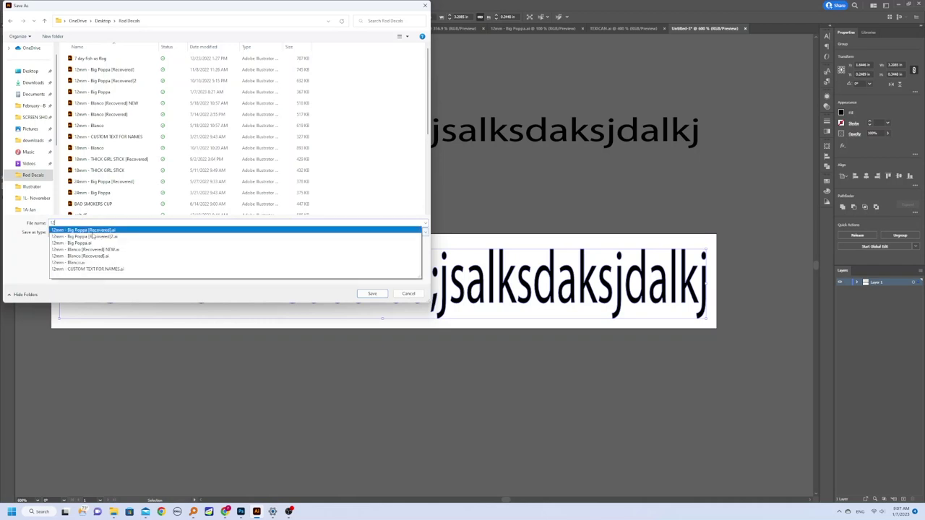
key("Escape")
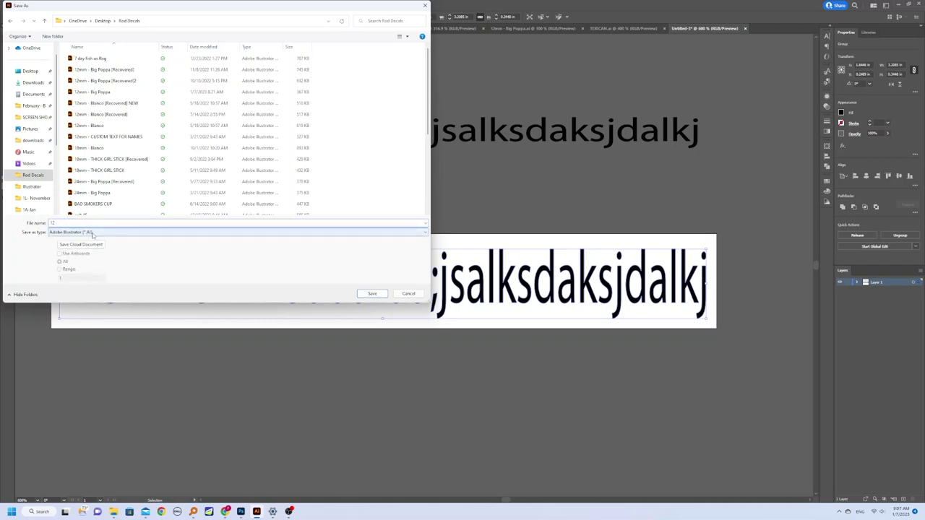
type("mm - ")
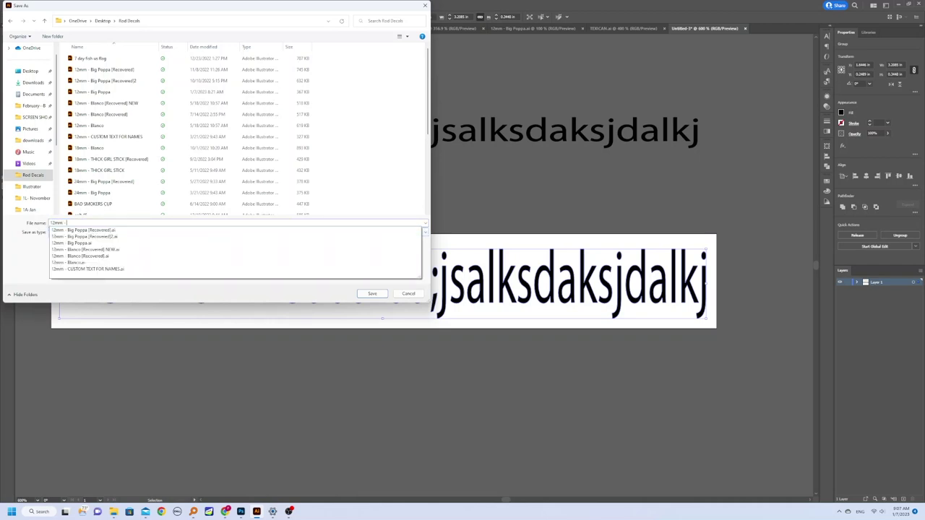
type("Custom")
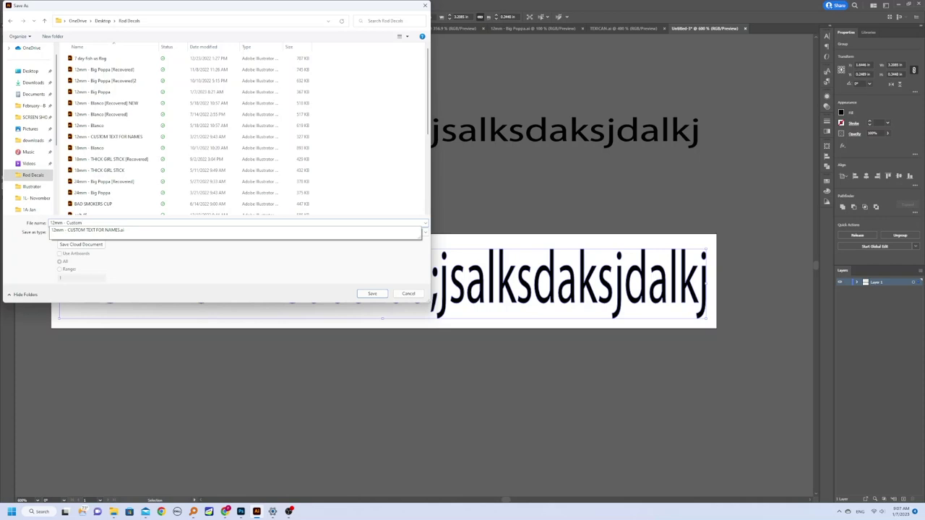